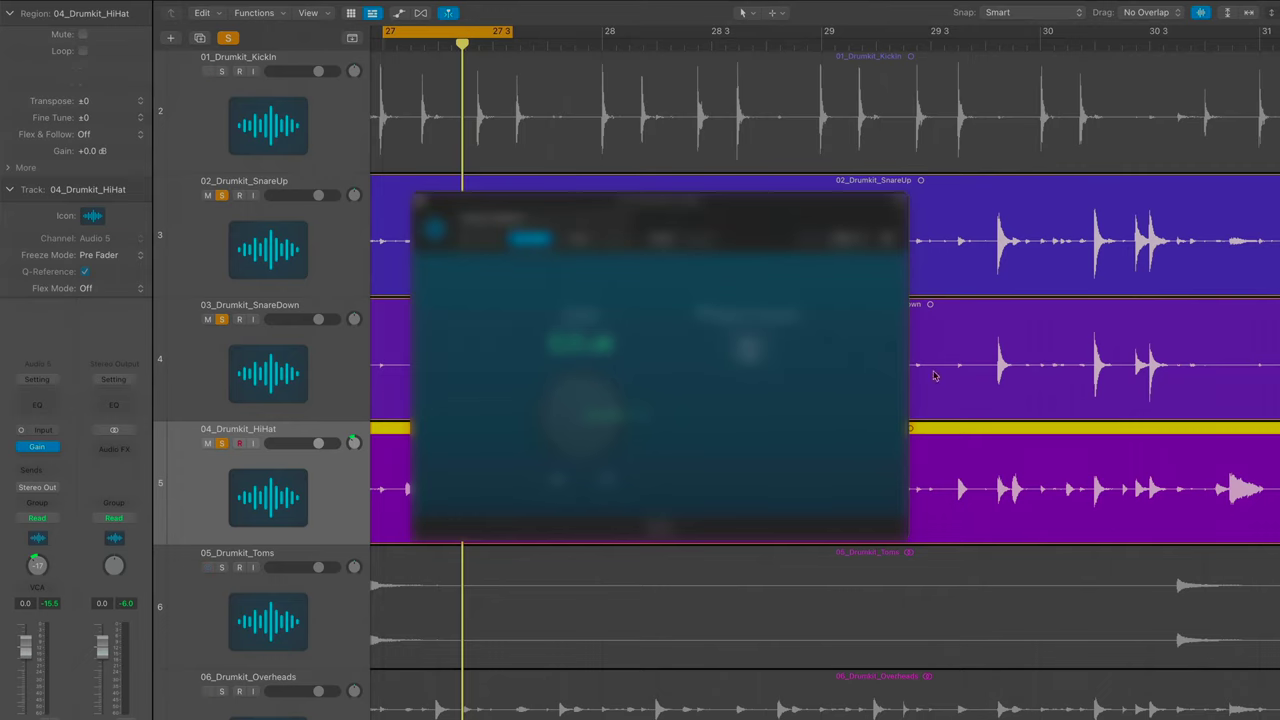
- Drag the Gain window to the right and take 04_Drumkit_HiHat out of solo
{"action": "left_click_drag", "start_coordinate": [759, 211], "coordinate": [1125, 212]}
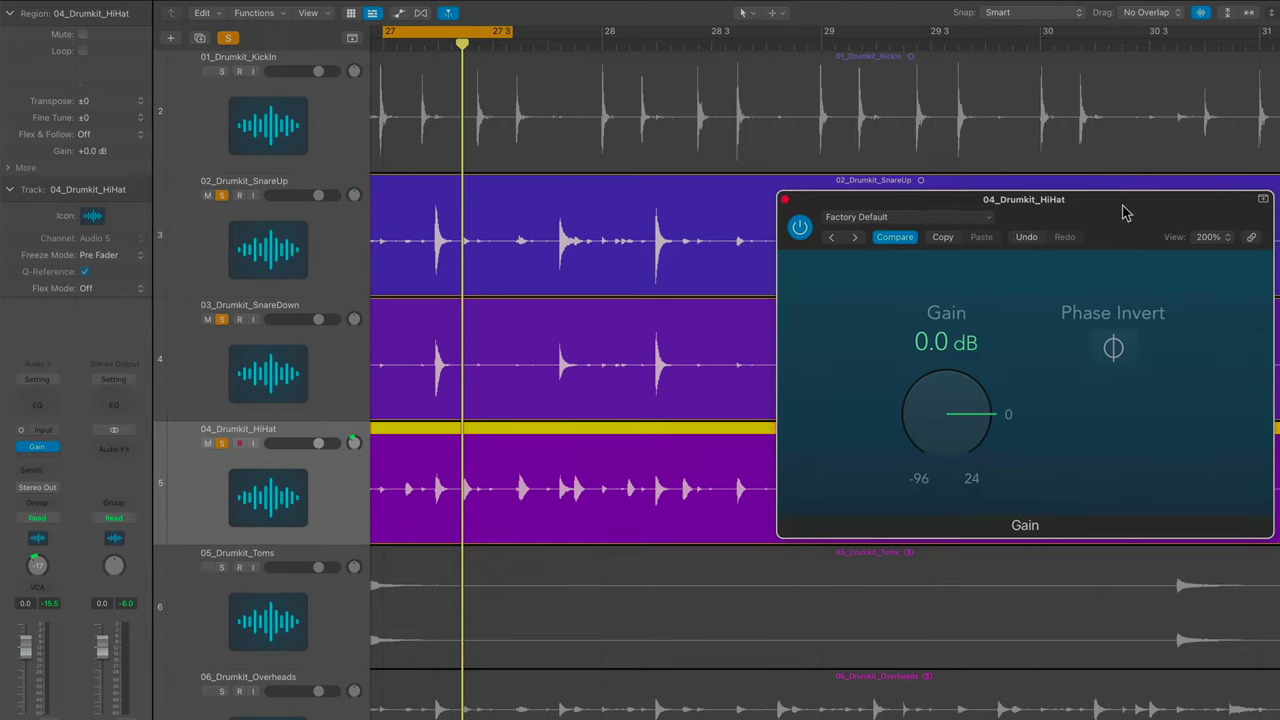
{"action": "left_click", "coordinate": [222, 444]}
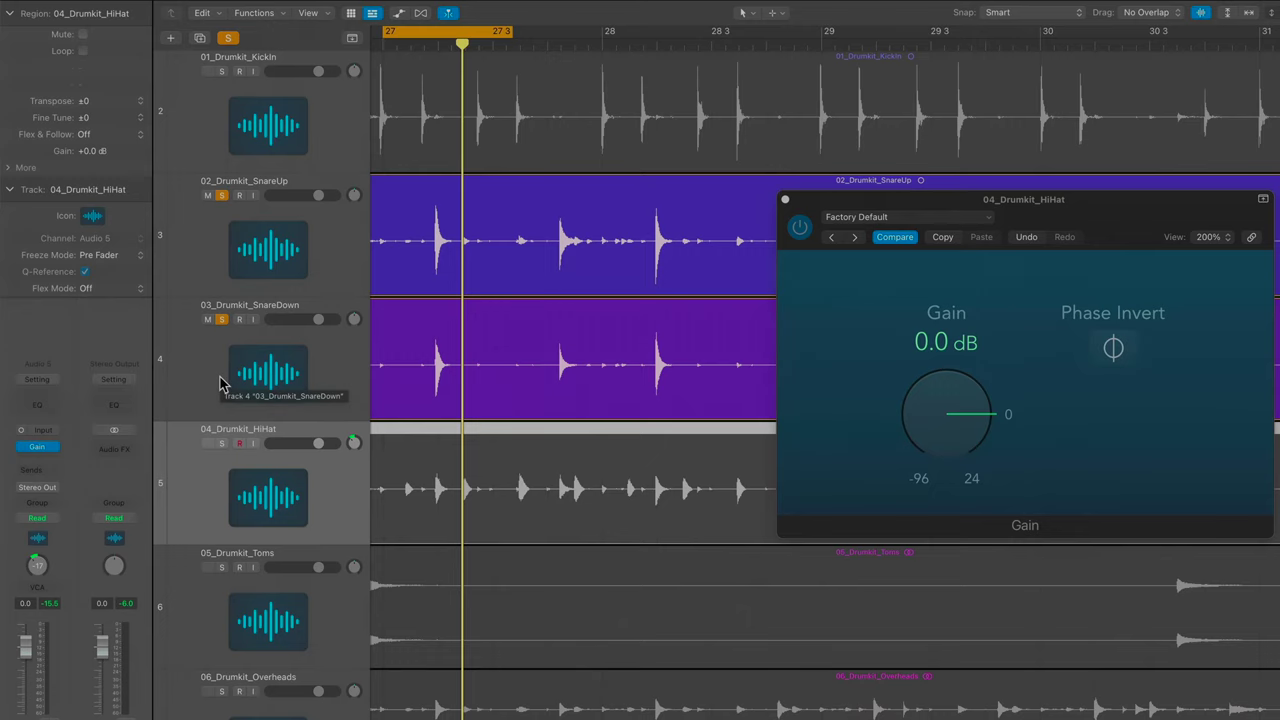
- Play the two snares alone, then re-solo 04_Drumkit_HiHat and play all three together
{"action": "key", "text": "space"}
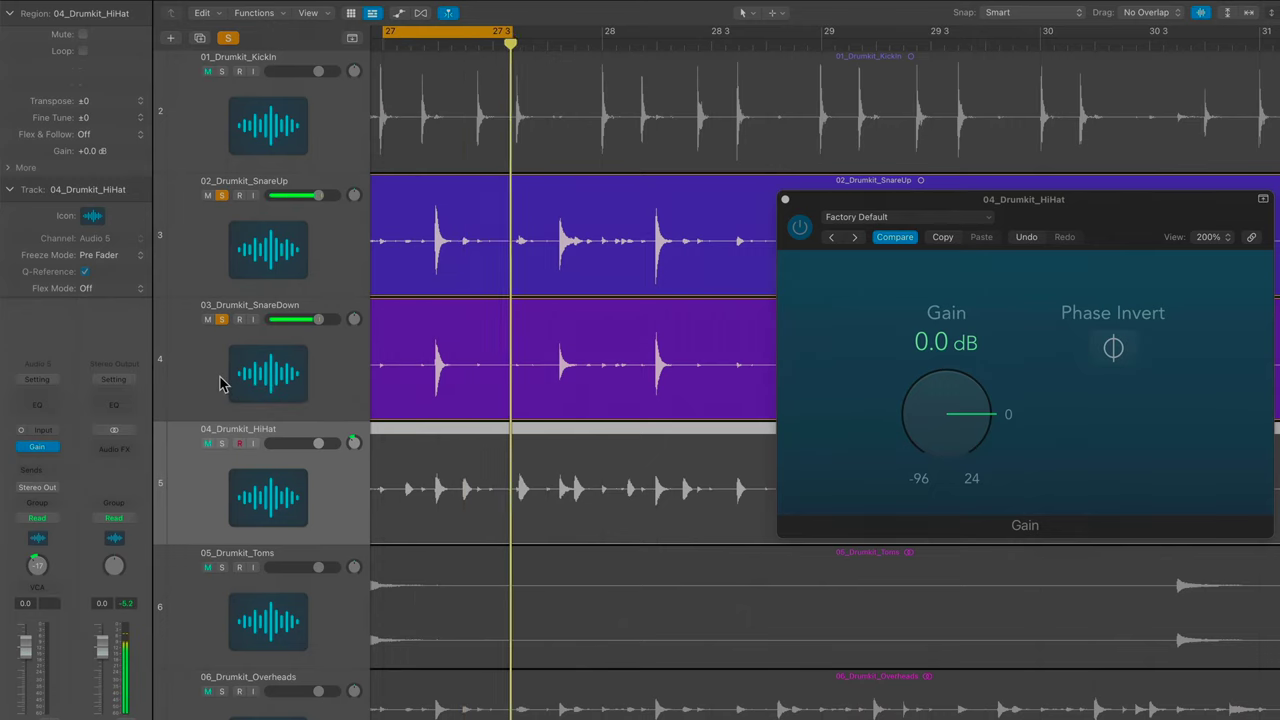
{"action": "key", "text": "space"}
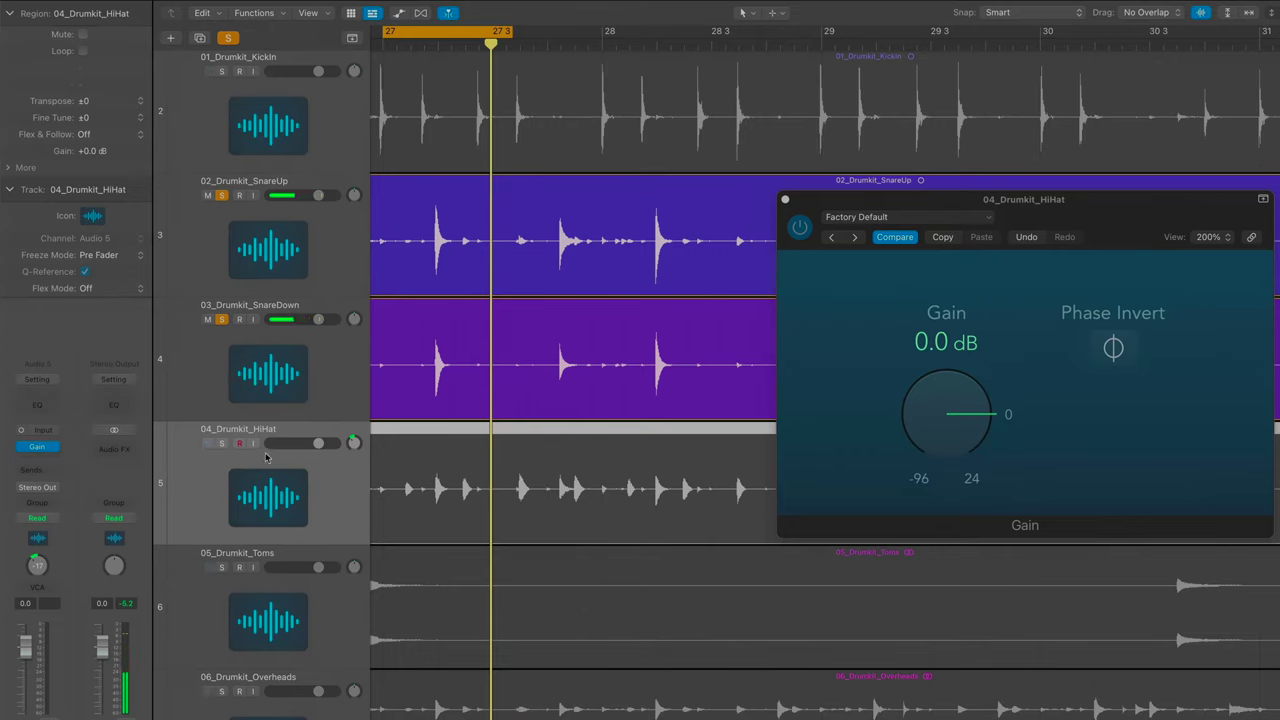
{"action": "left_click", "coordinate": [222, 443]}
{"action": "key", "text": "space"}
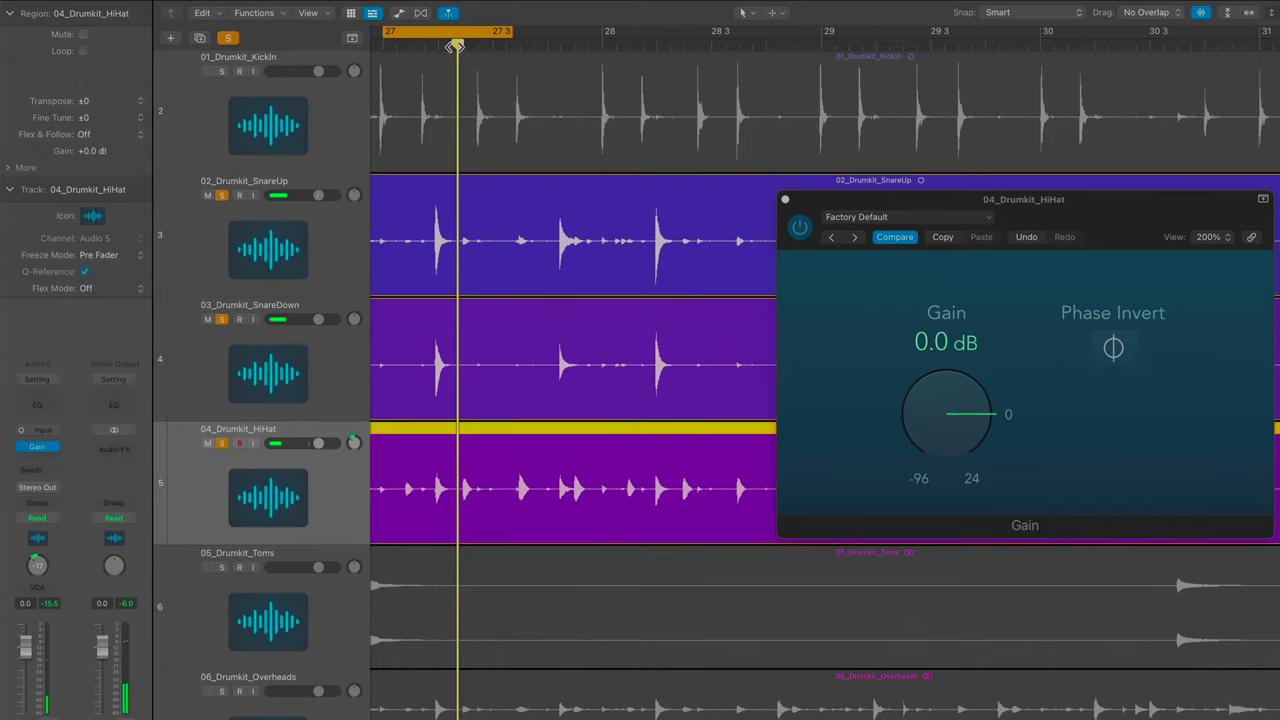
- Zoom into bar 27 and place the playhead at the start of the snare hit
{"action": "left_click", "coordinate": [438, 45]}
{"action": "scroll", "coordinate": [432, 120], "scroll_direction": "up", "scroll_amount": 10}
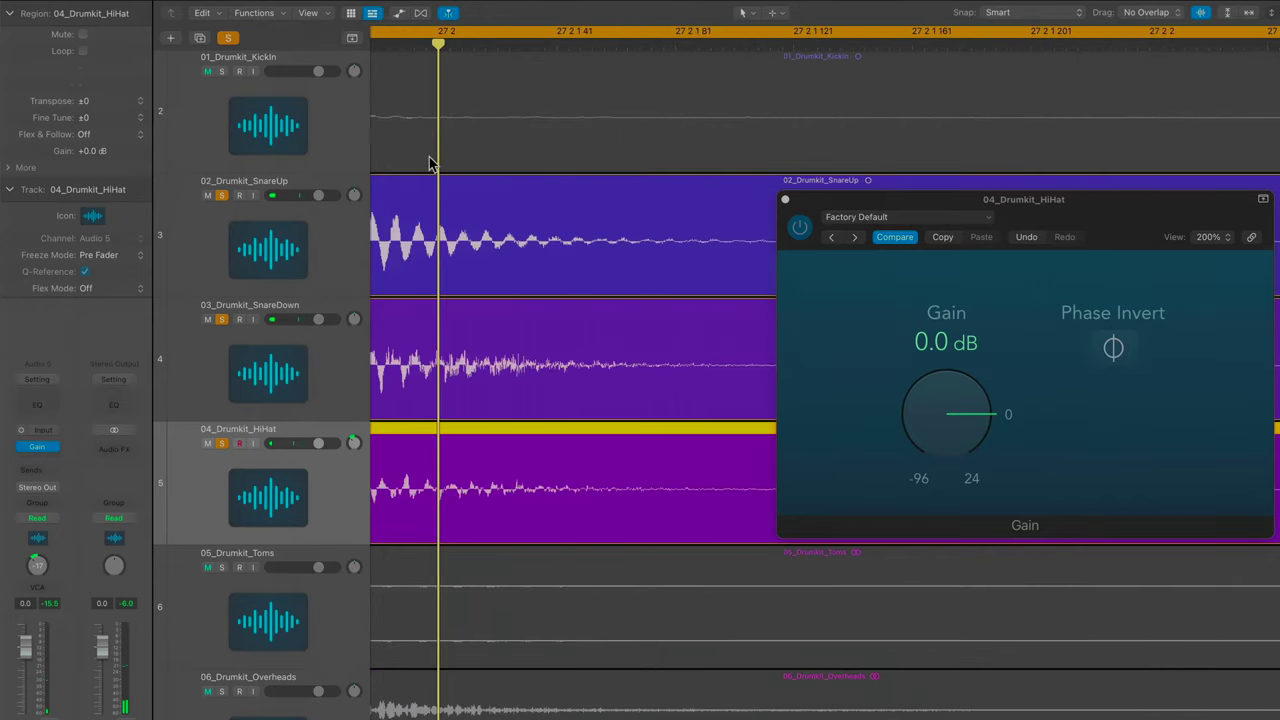
{"action": "scroll", "coordinate": [429, 160], "scroll_direction": "left", "scroll_amount": 5}
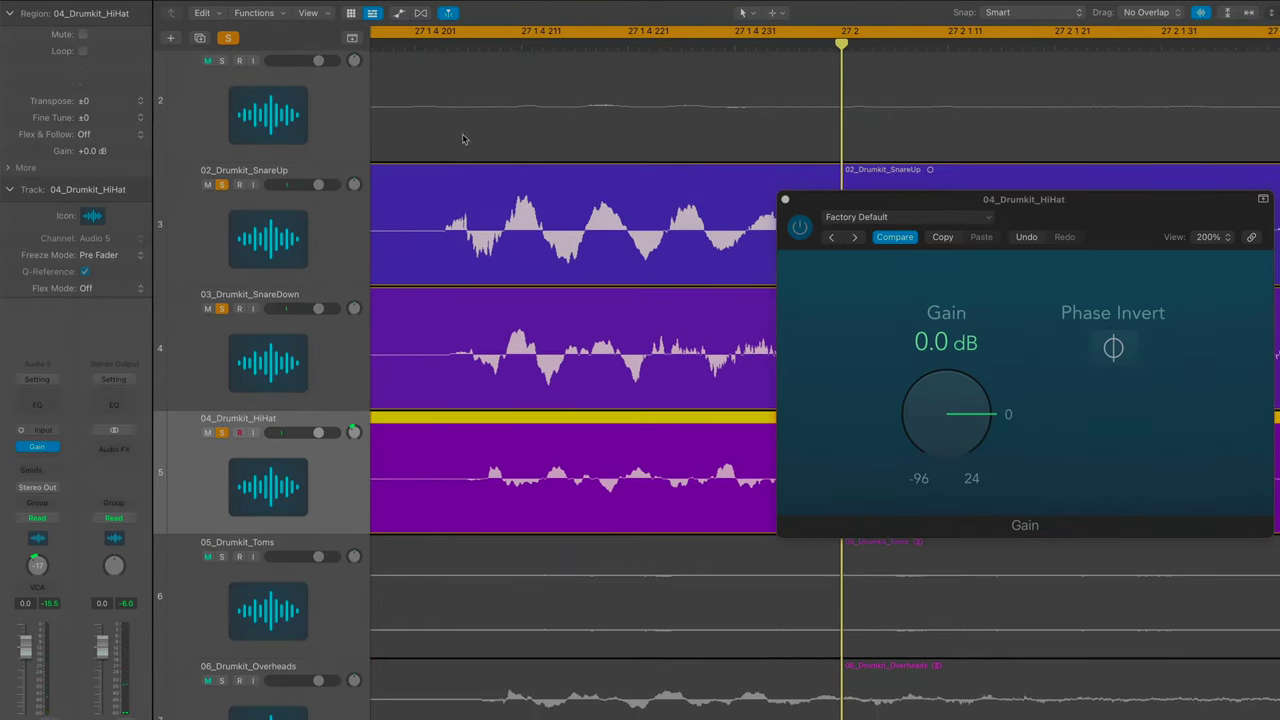
{"action": "left_click", "coordinate": [500, 45]}
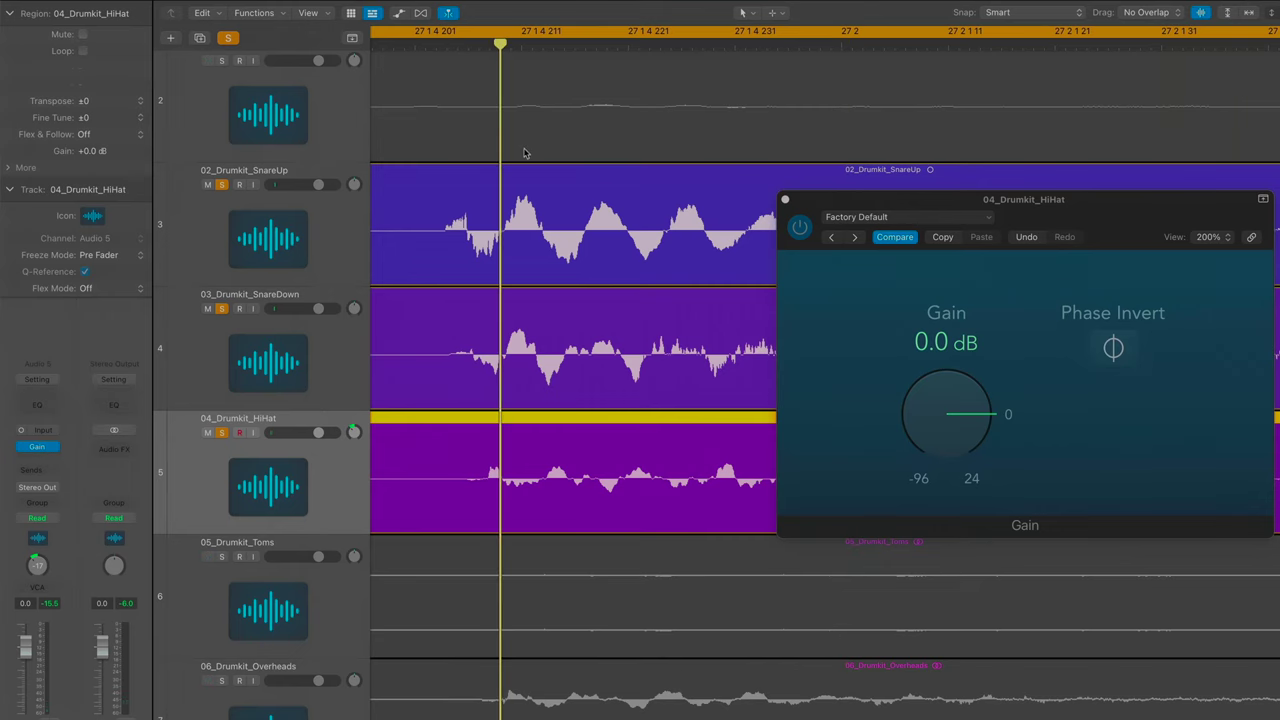
{"action": "scroll", "coordinate": [523, 150], "scroll_direction": "up", "scroll_amount": 3}
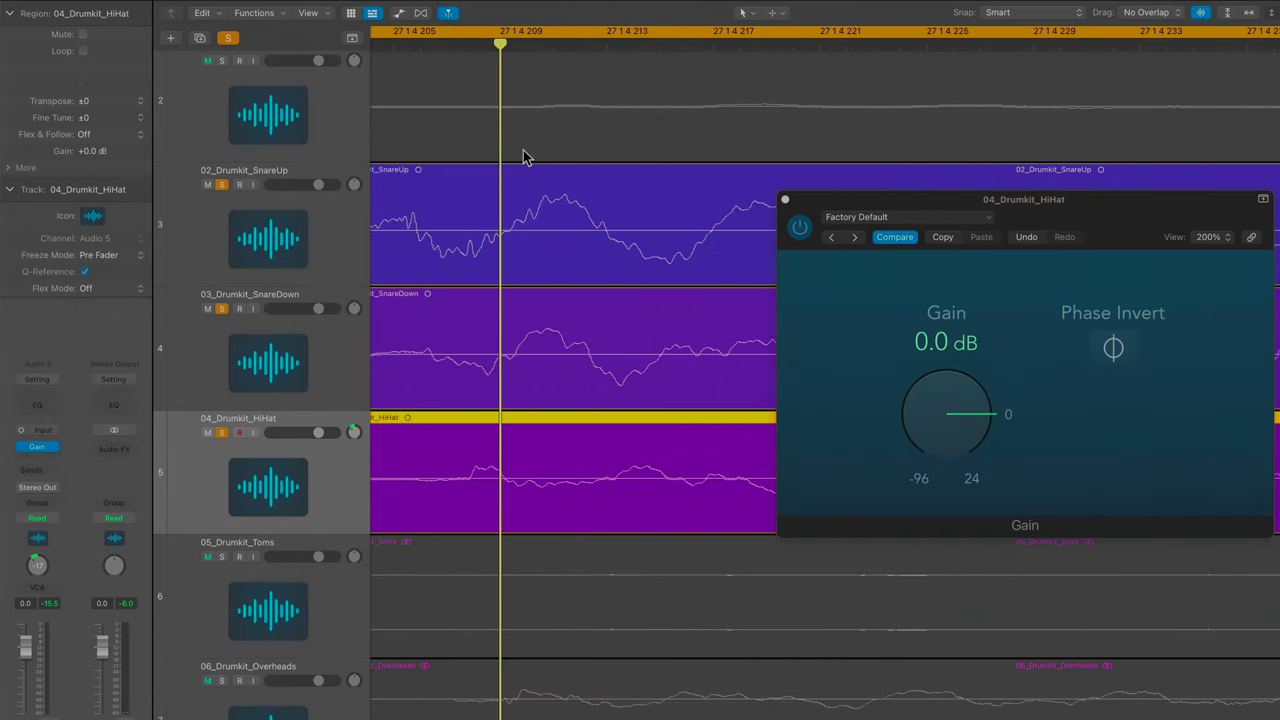
{"action": "scroll", "coordinate": [523, 150], "scroll_direction": "down", "scroll_amount": 2}
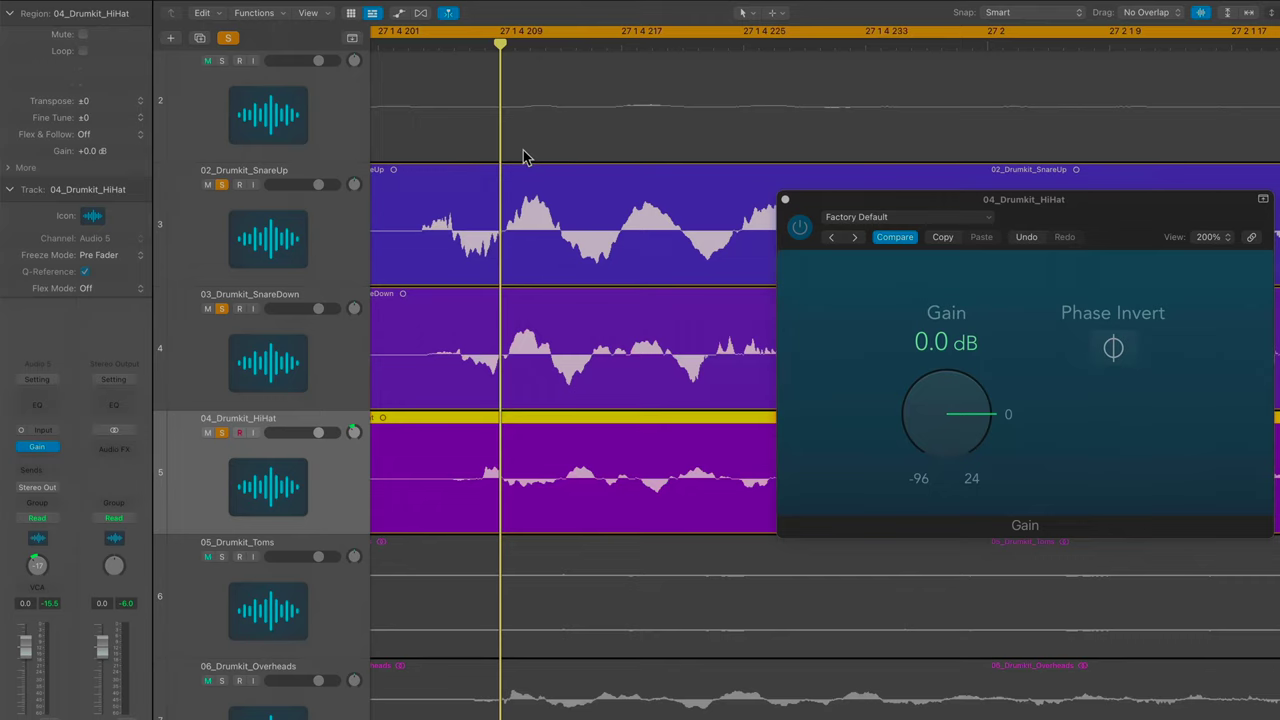
- Unsolo 02_Drumkit_SnareUp and 03_Drumkit_SnareDown and play the hi-hat on its own
{"action": "left_click", "coordinate": [210, 185]}
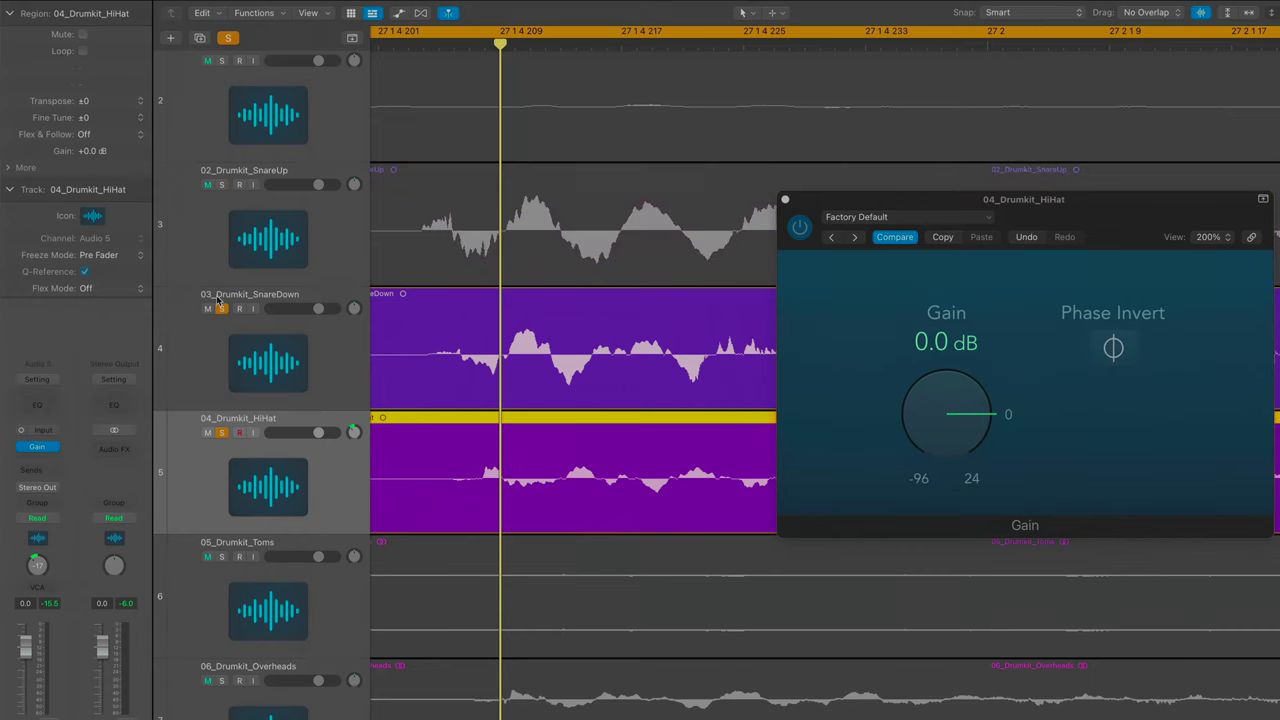
{"action": "left_click", "coordinate": [212, 309]}
{"action": "key", "text": "space"}
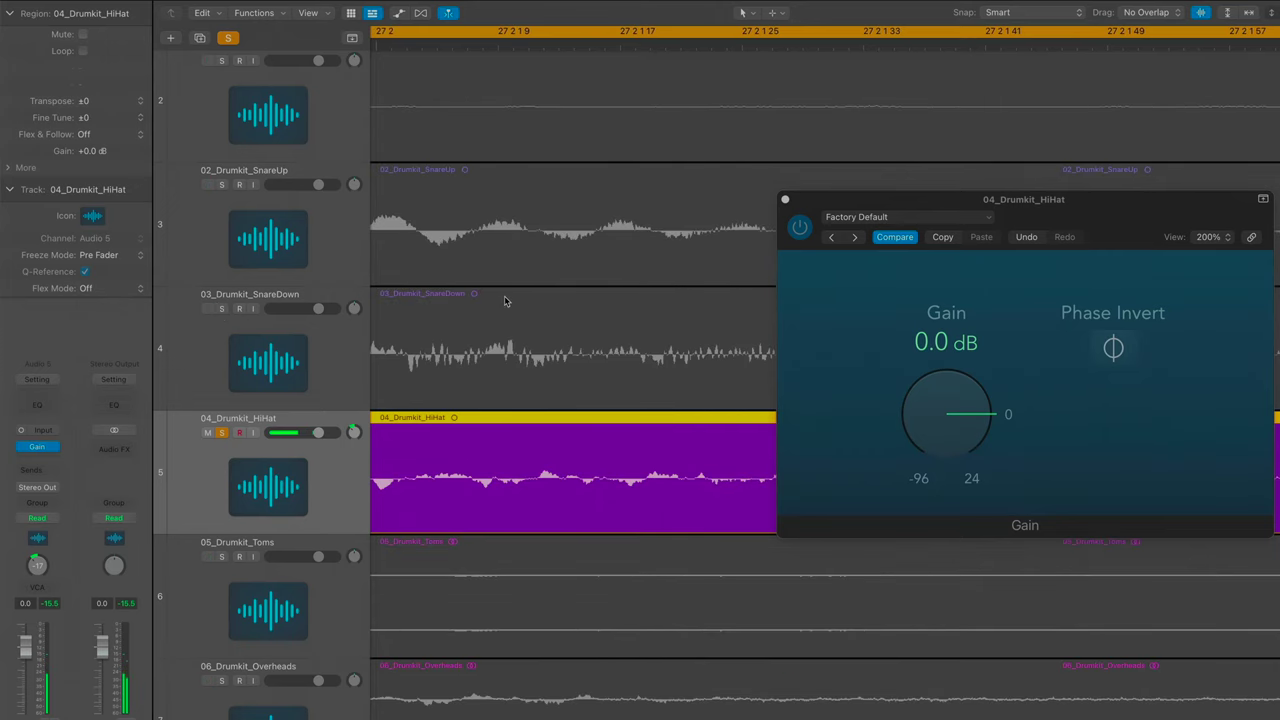
- Select the 03_Drumkit_SnareDown region and scroll the arrangement to bring the tracks back into view
{"action": "scroll", "coordinate": [505, 303], "scroll_direction": "down", "scroll_amount": 3}
{"action": "right_click", "coordinate": [505, 303]}
{"action": "key", "text": "Escape"}
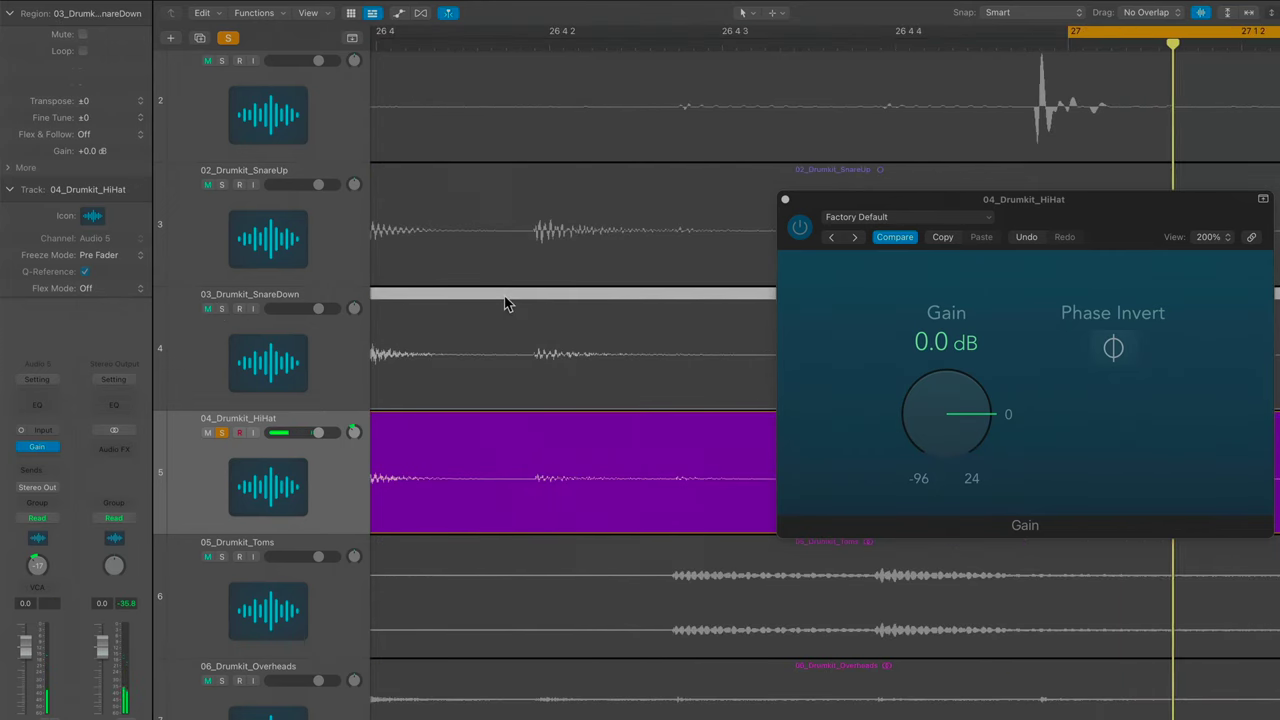
{"action": "scroll", "coordinate": [505, 303], "scroll_direction": "down", "scroll_amount": 4}
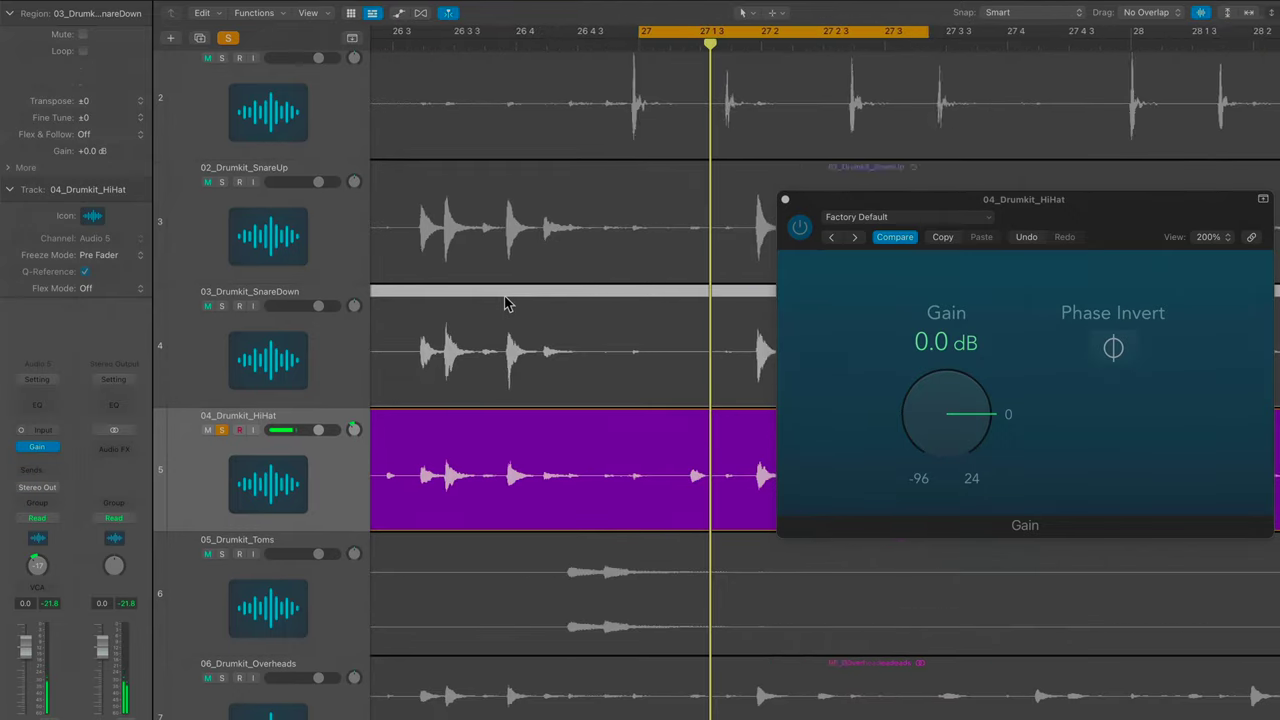
{"action": "scroll", "coordinate": [505, 303], "scroll_direction": "left", "scroll_amount": 5}
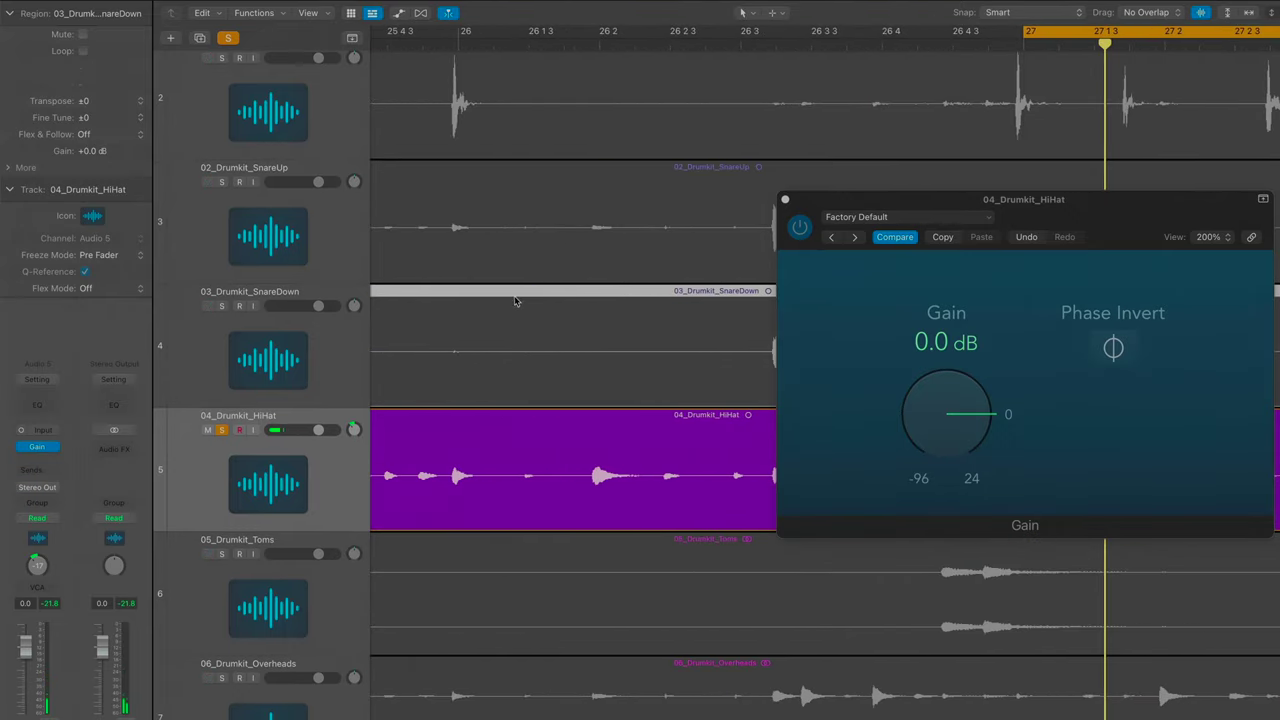
{"action": "scroll", "coordinate": [788, 103], "scroll_direction": "right", "scroll_amount": 5}
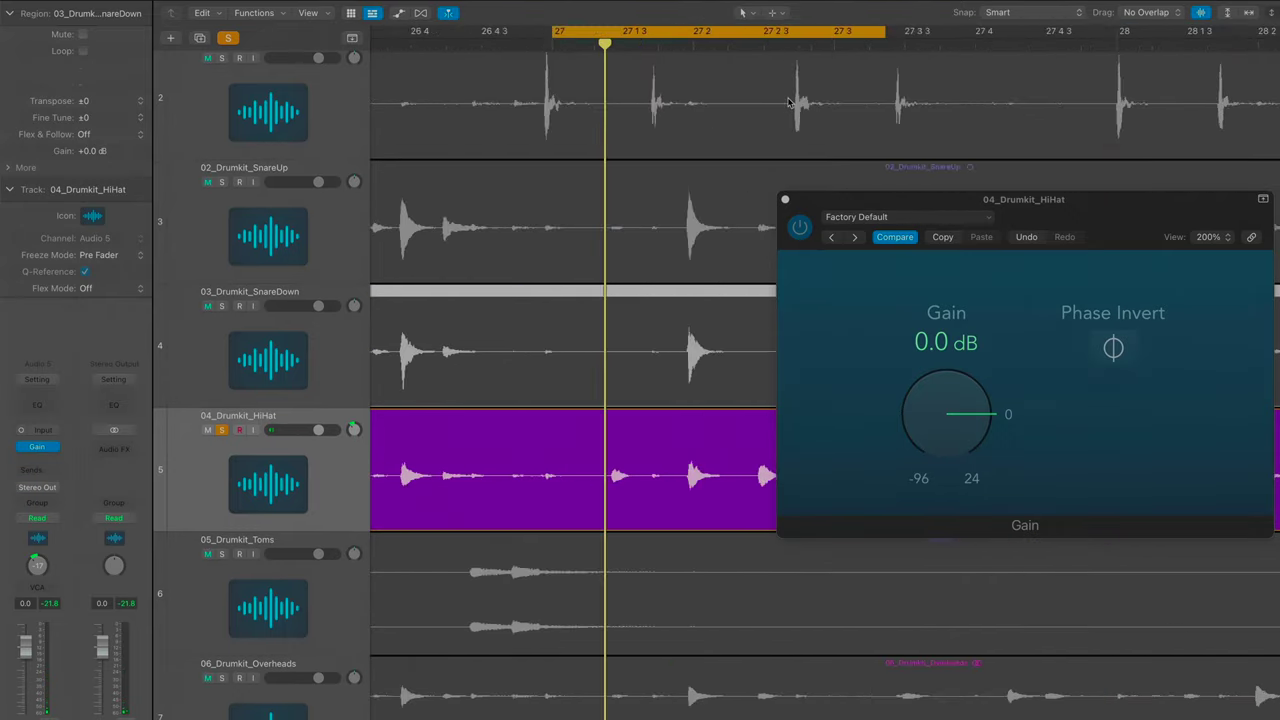
{"action": "scroll", "coordinate": [788, 103], "scroll_direction": "up", "scroll_amount": 2}
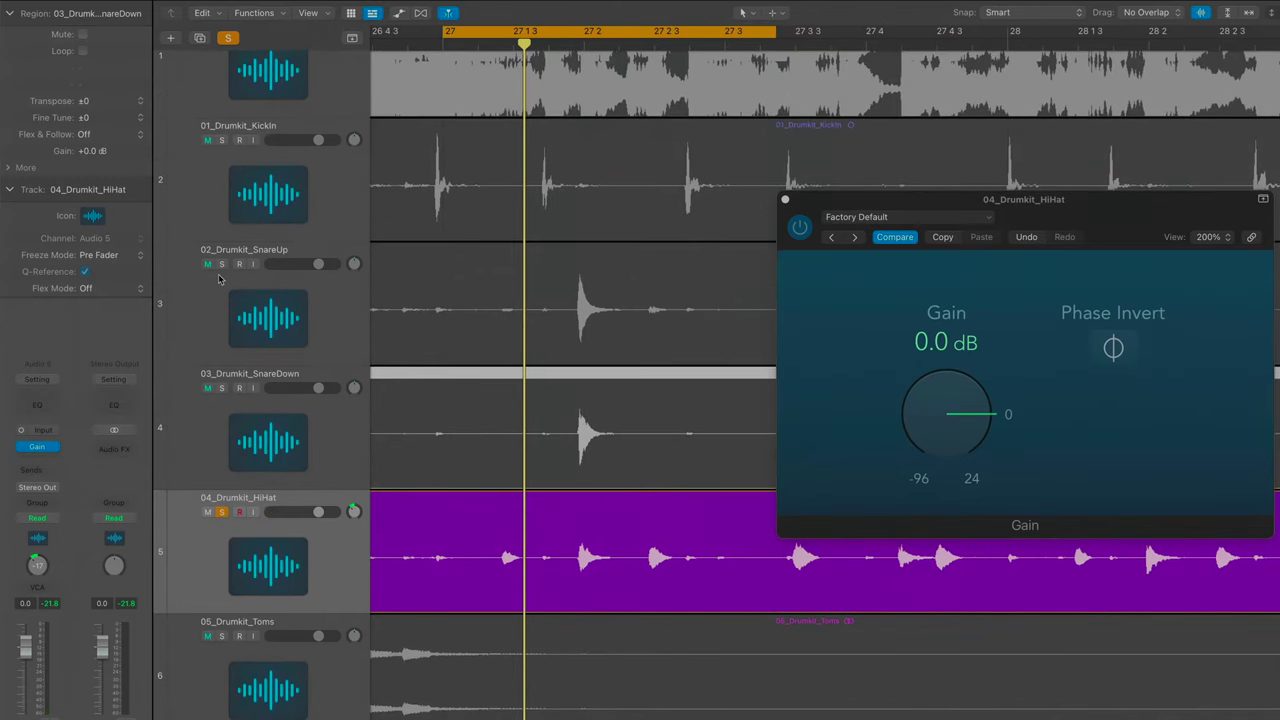
- Solo 02_Drumkit_SnareUp and 03_Drumkit_SnareDown, and move the Gain window lower over the arrangement
{"action": "left_click", "coordinate": [220, 327]}
{"action": "left_click", "coordinate": [221, 388]}
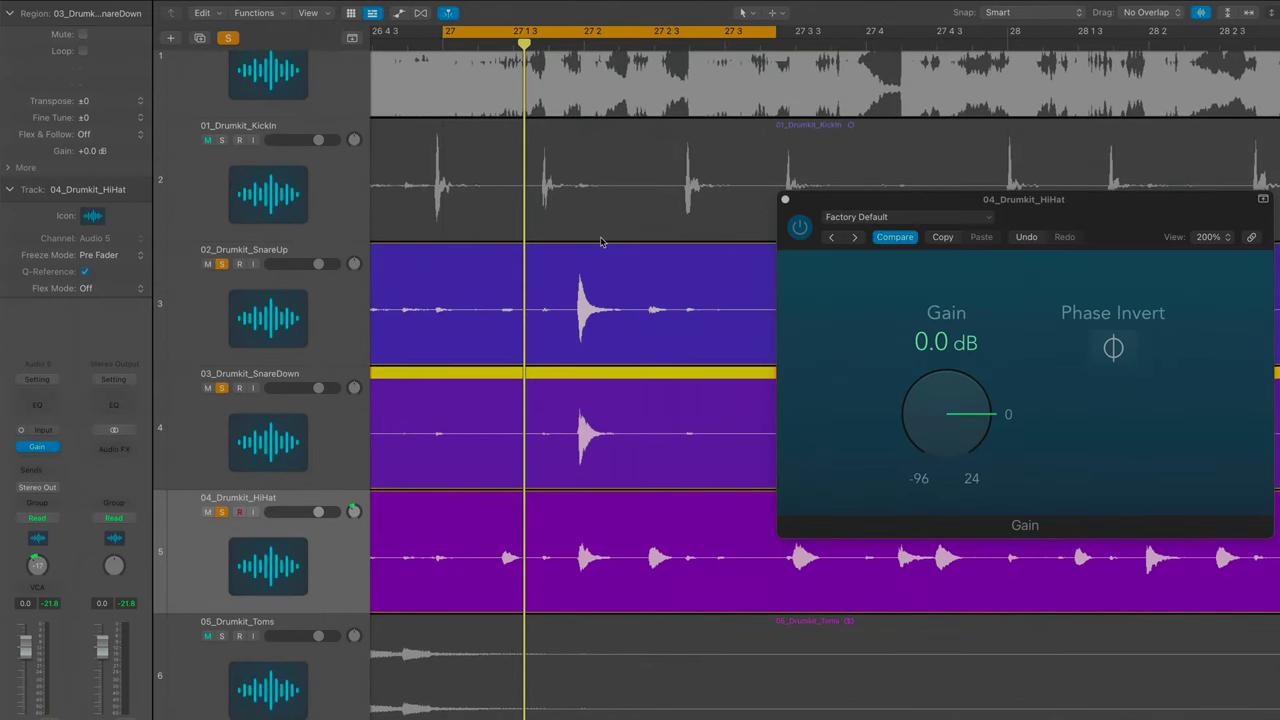
{"action": "left_click_drag", "start_coordinate": [1111, 205], "coordinate": [1036, 304]}
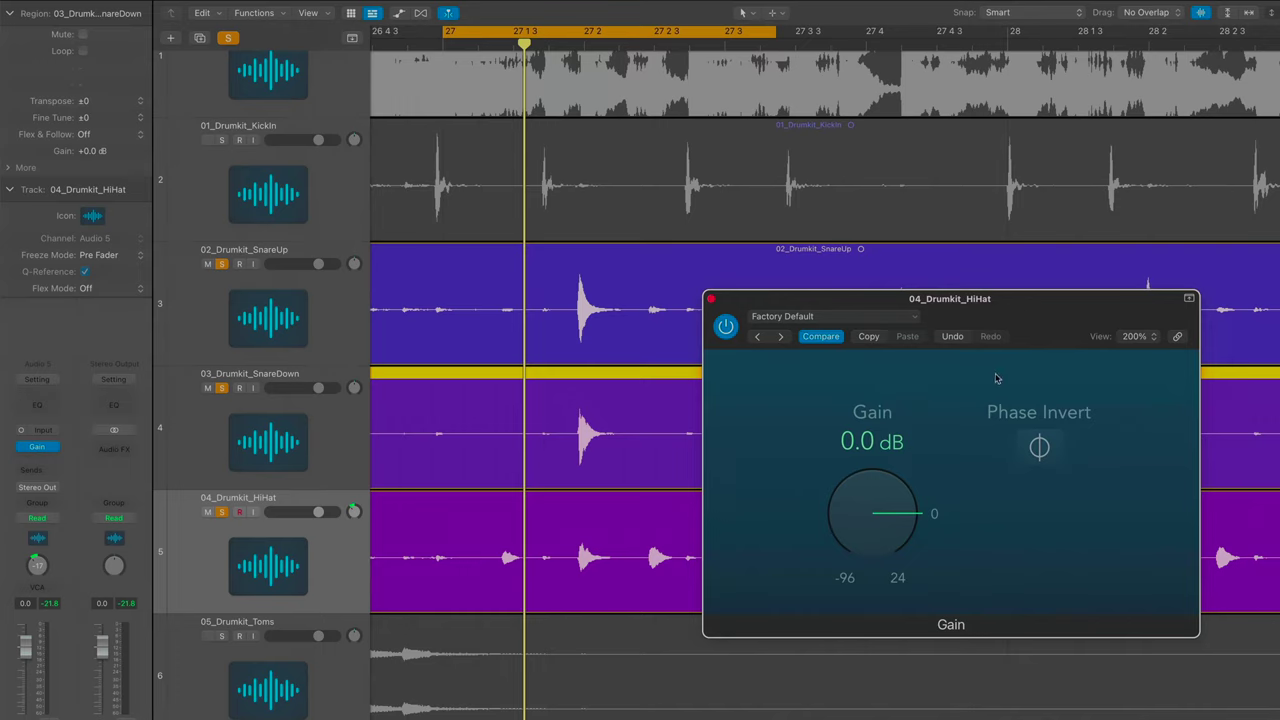
- Select the 04_Drumkit_HiHat region and shift the Gain window slightly to the right
{"action": "left_click", "coordinate": [582, 510]}
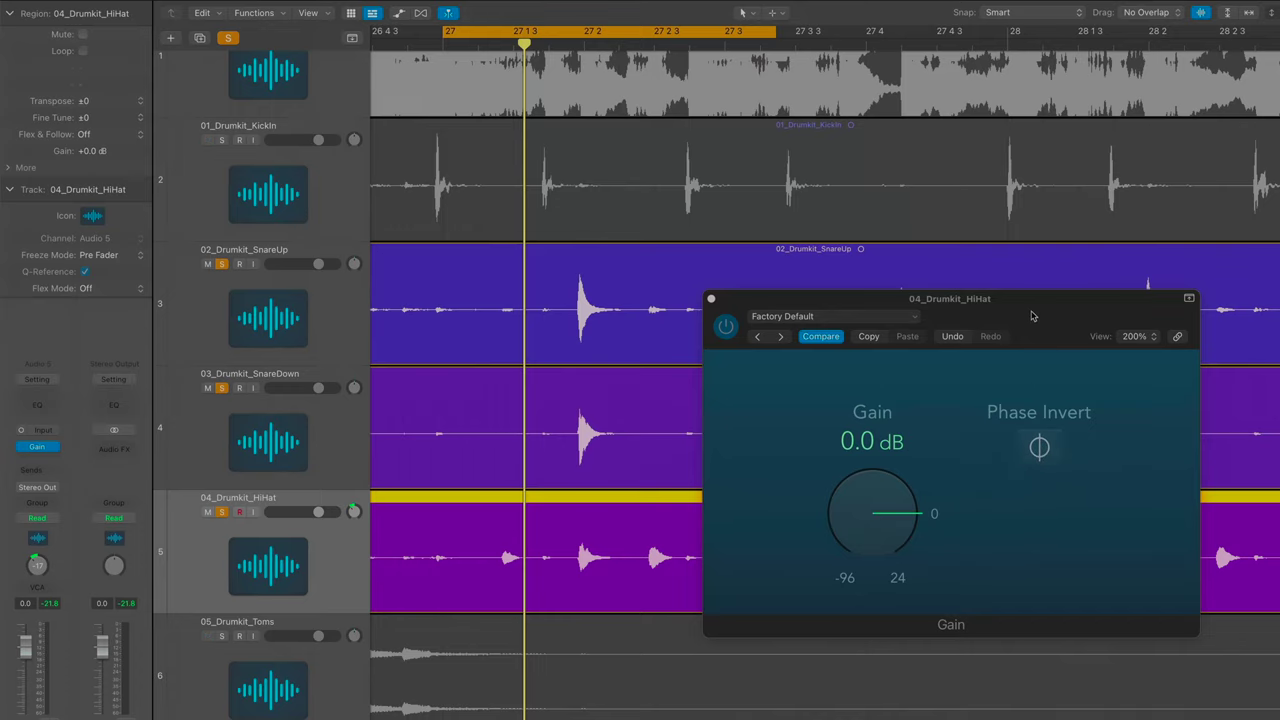
{"action": "left_click_drag", "start_coordinate": [1033, 316], "coordinate": [1092, 318]}
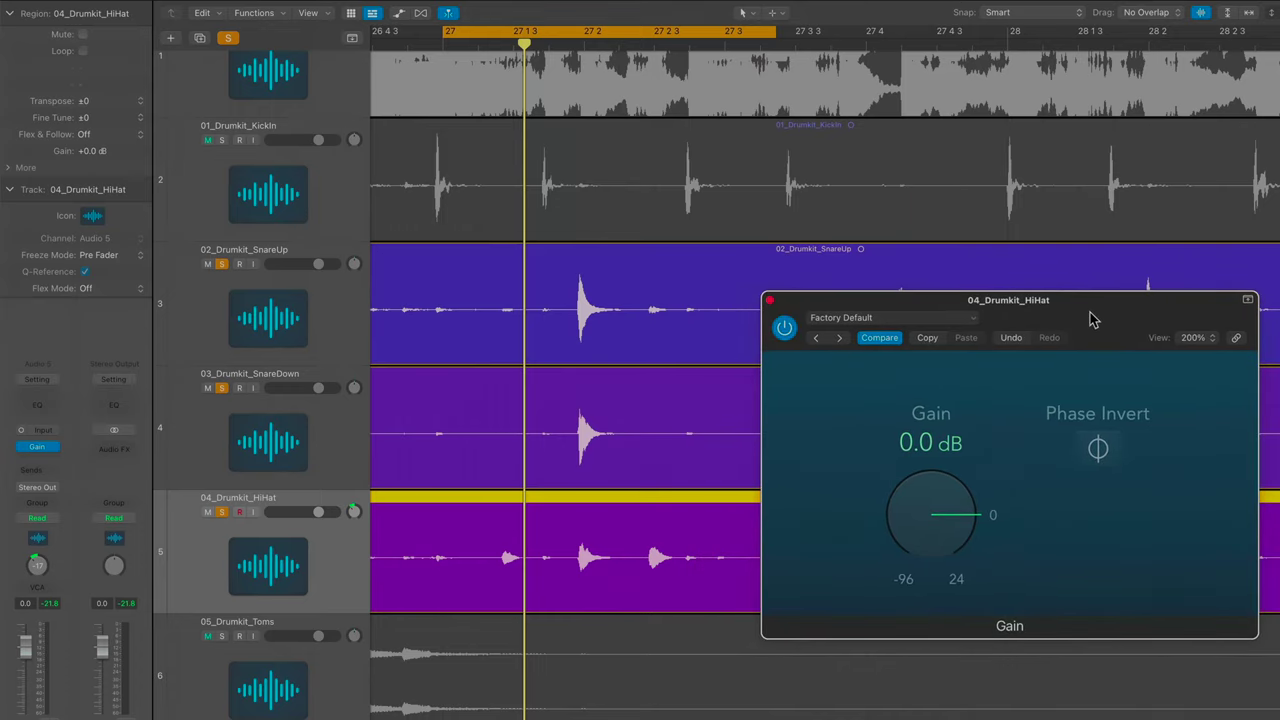
{"action": "left_click", "coordinate": [604, 563]}
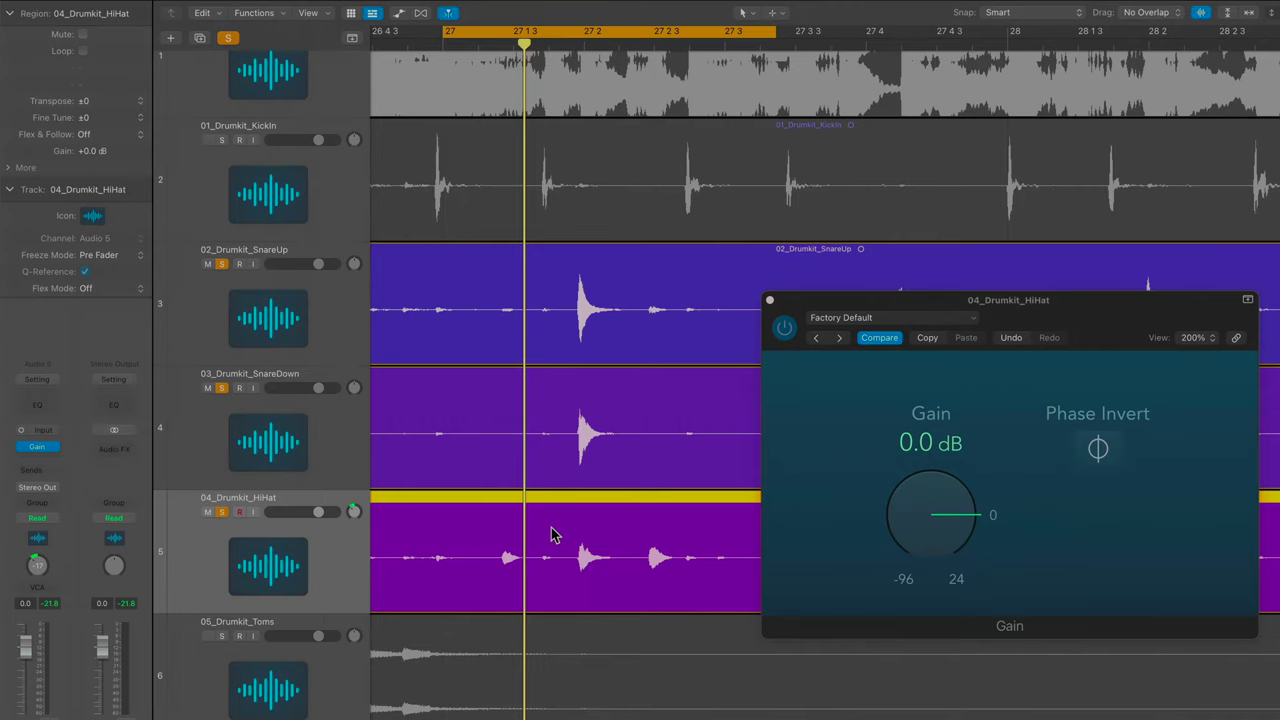
- Loop the drums while comparing the hi-hat Gain's Phase Invert off and on, leaving it on
{"action": "key", "text": "space"}
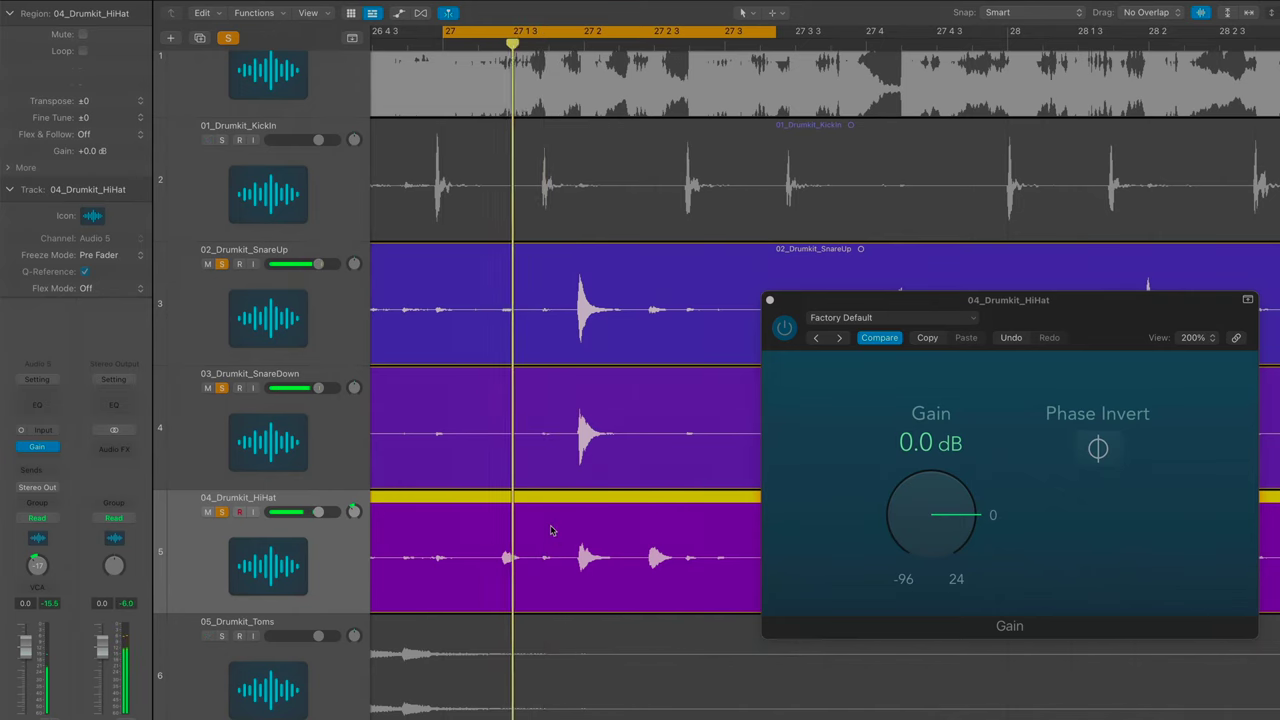
{"action": "left_click", "coordinate": [1106, 454]}
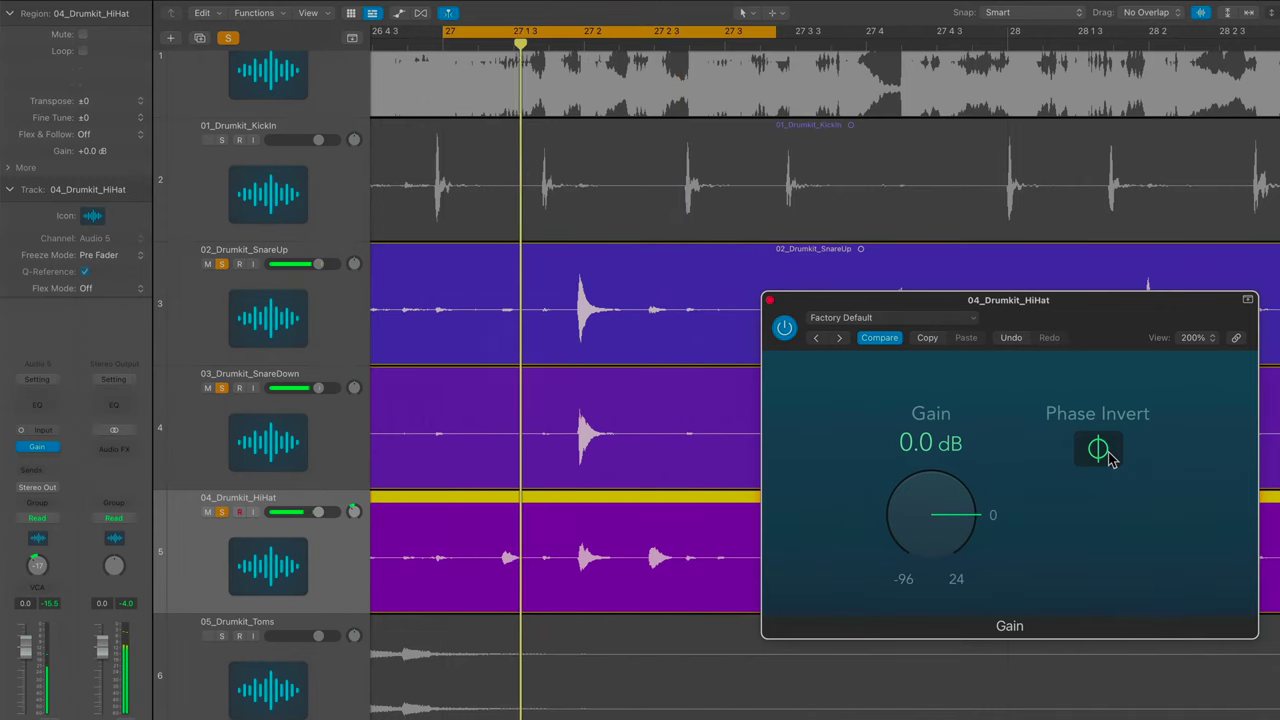
{"action": "left_click", "coordinate": [1106, 454]}
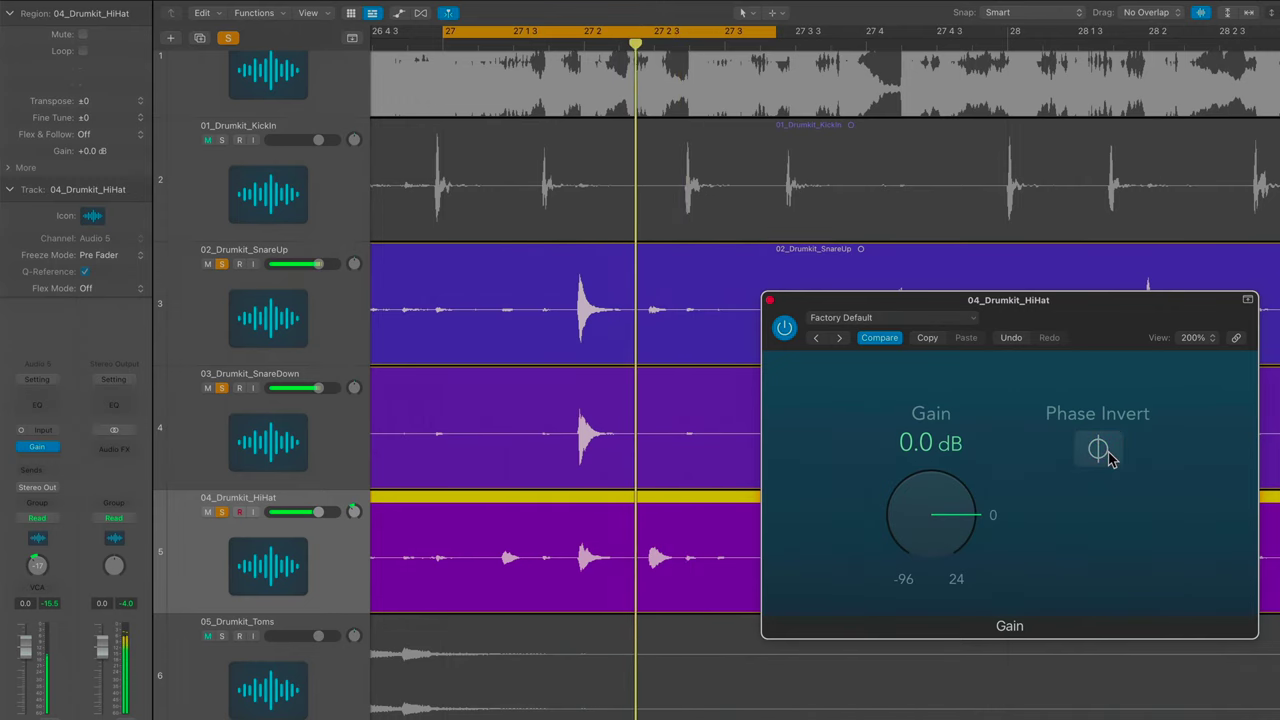
{"action": "left_click", "coordinate": [1100, 450]}
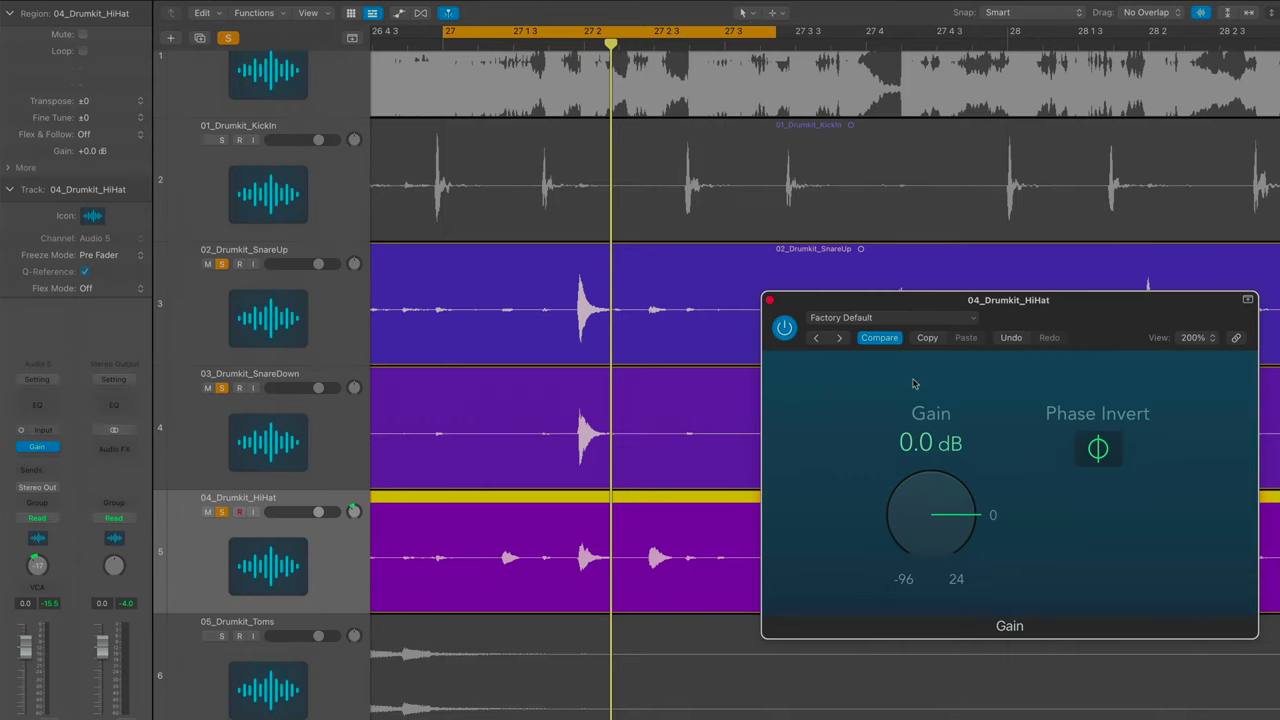
- Replay the drum cycle, toggling Phase Invert repeatedly, and finish with Phase Invert enabled
{"action": "left_click", "coordinate": [1100, 455]}
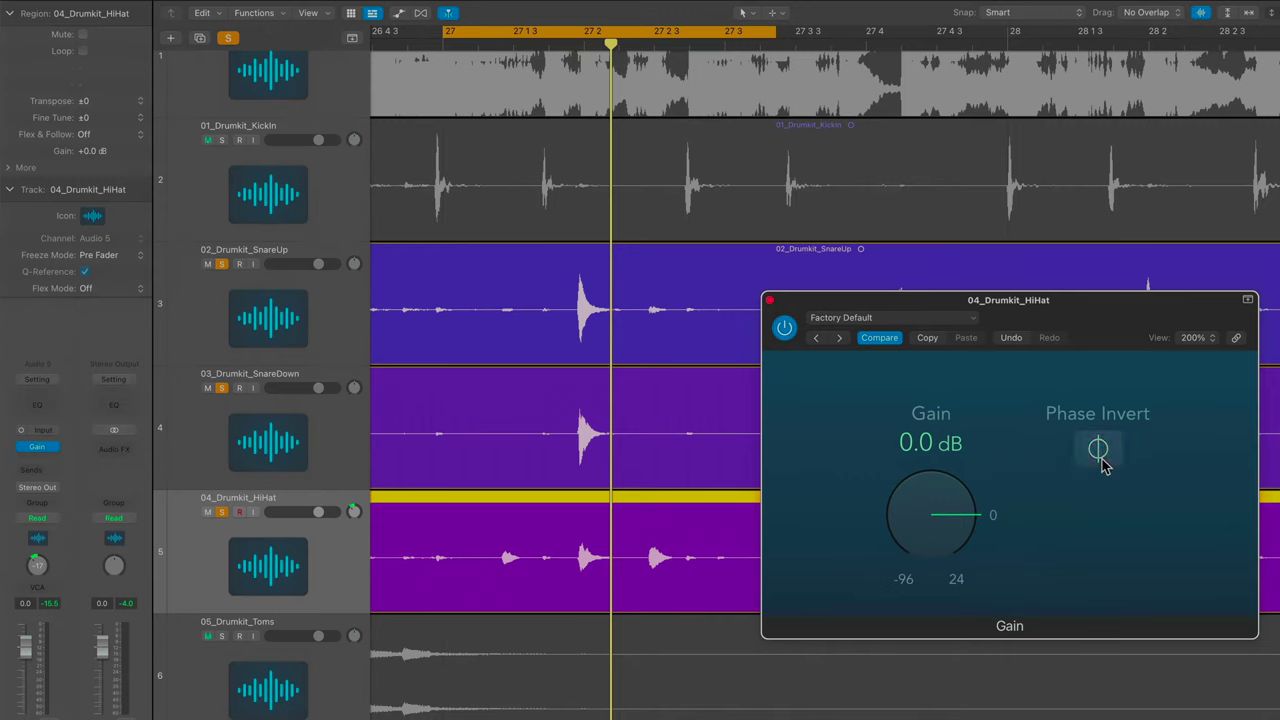
{"action": "key", "text": "space"}
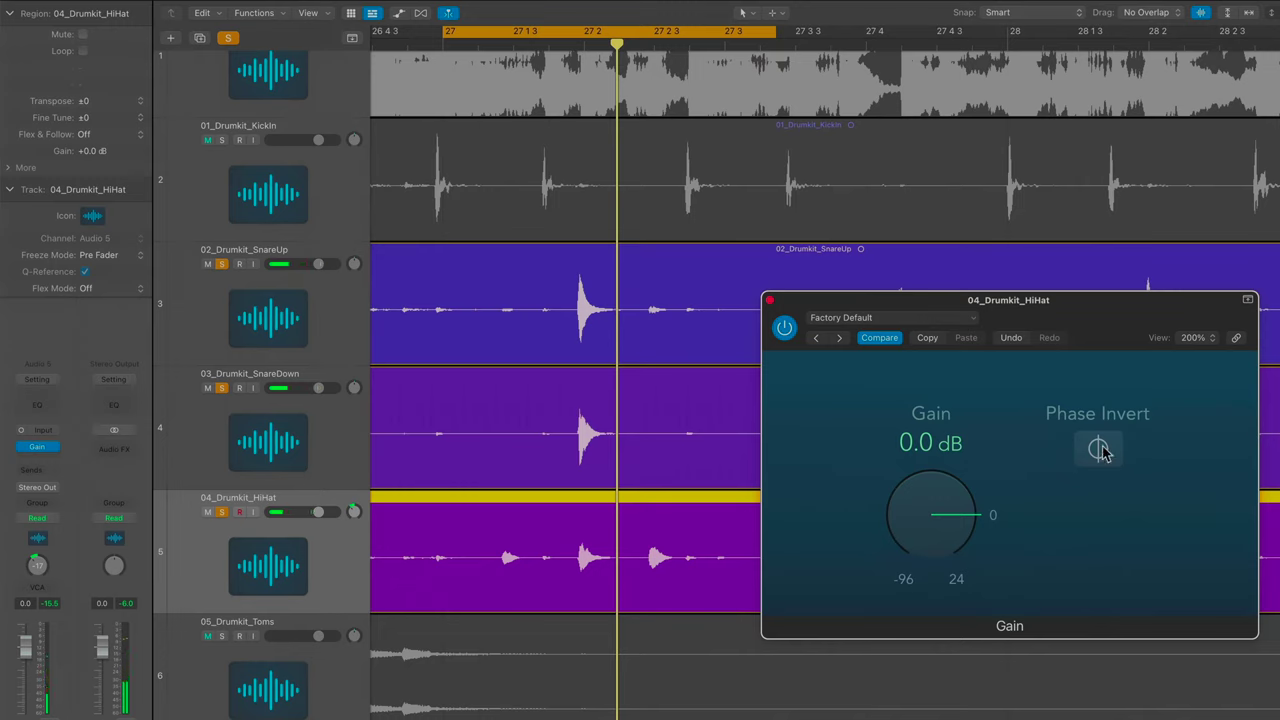
{"action": "left_click", "coordinate": [1100, 450]}
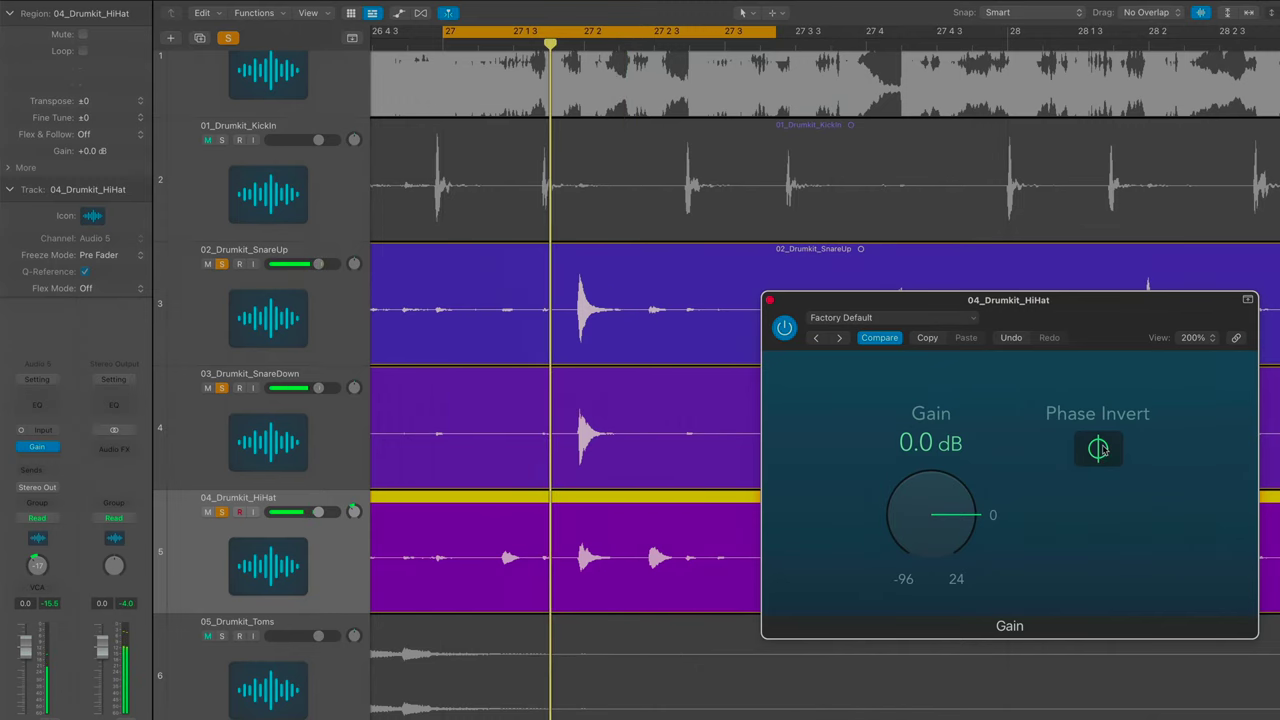
{"action": "left_click", "coordinate": [1100, 450]}
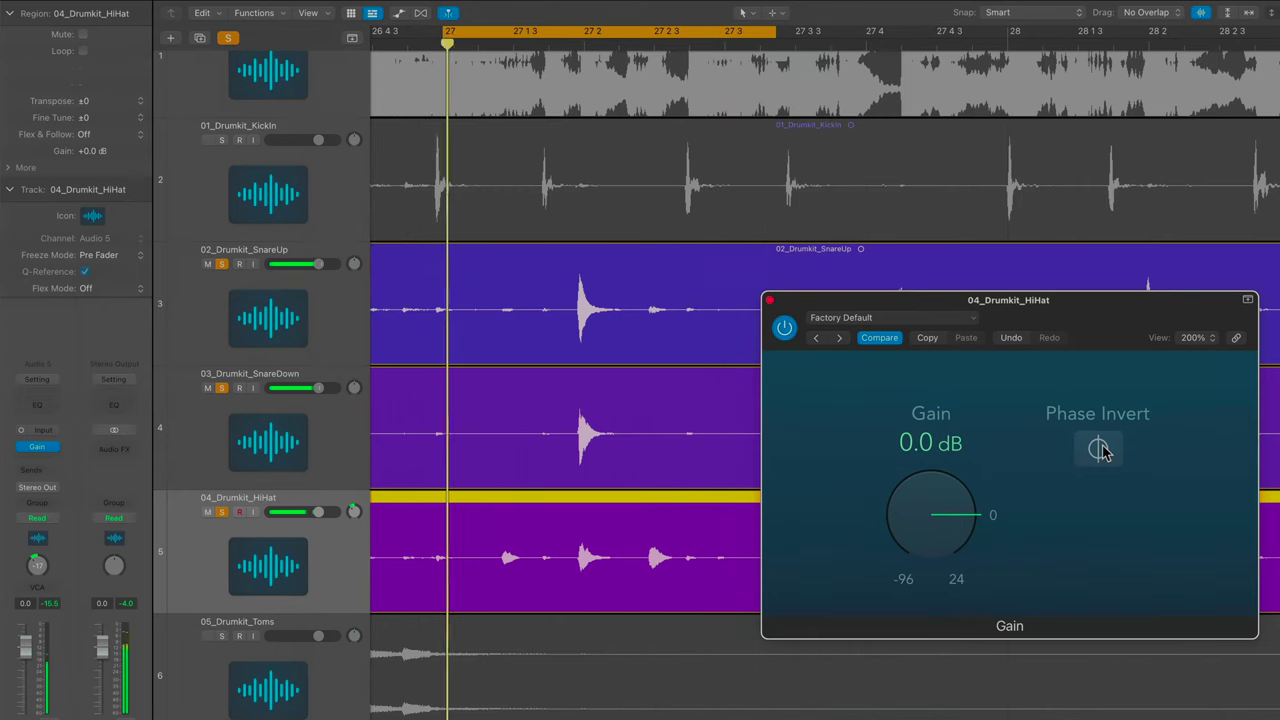
{"action": "left_click", "coordinate": [1100, 450]}
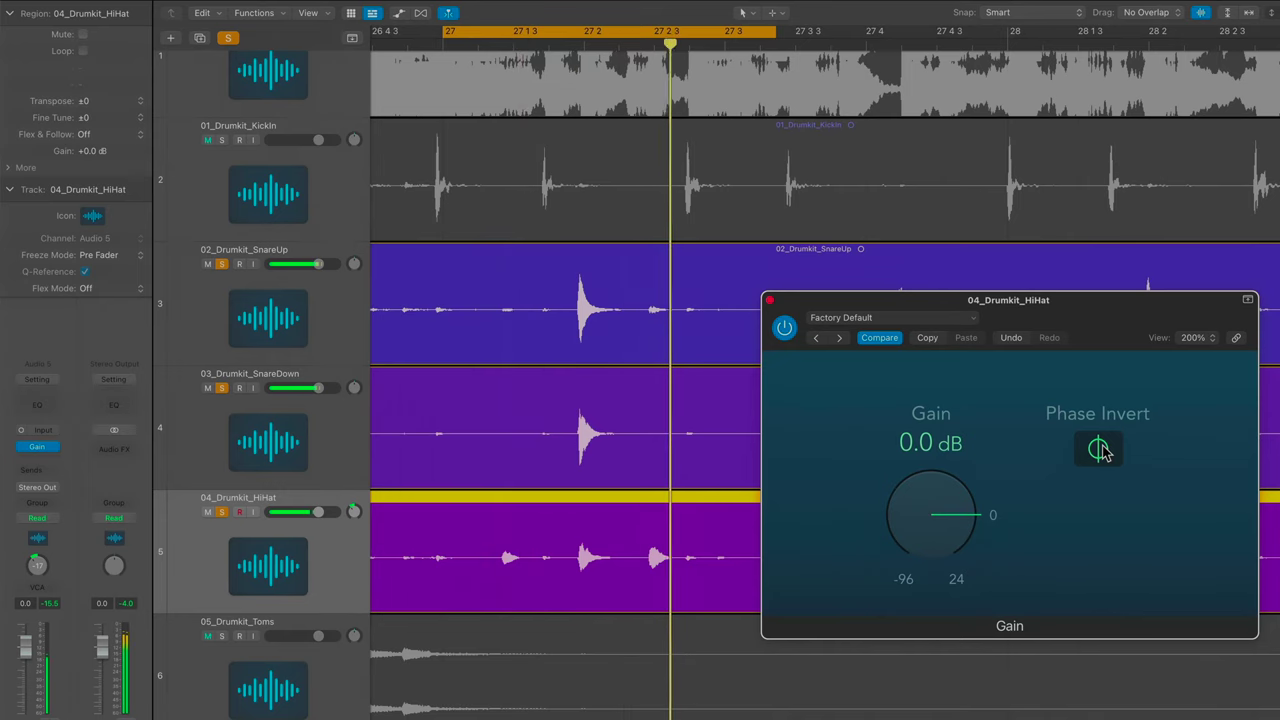
{"action": "left_click", "coordinate": [1100, 450]}
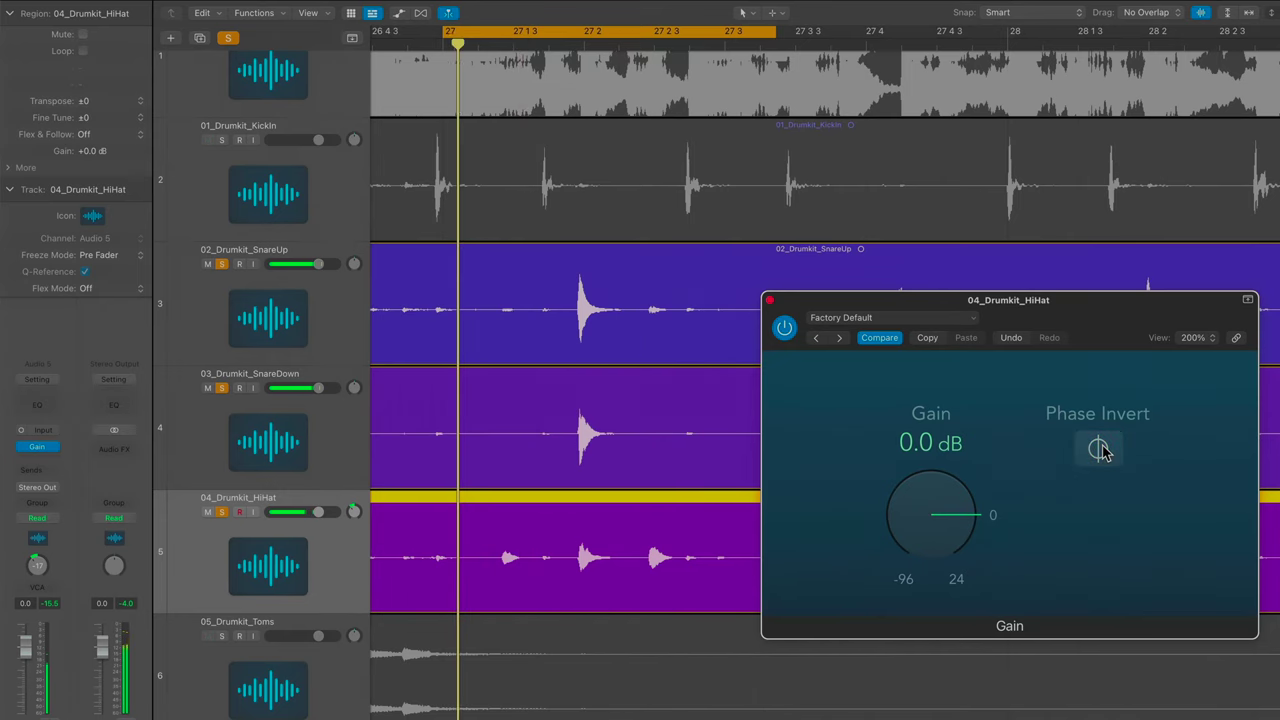
{"action": "left_click", "coordinate": [1100, 450]}
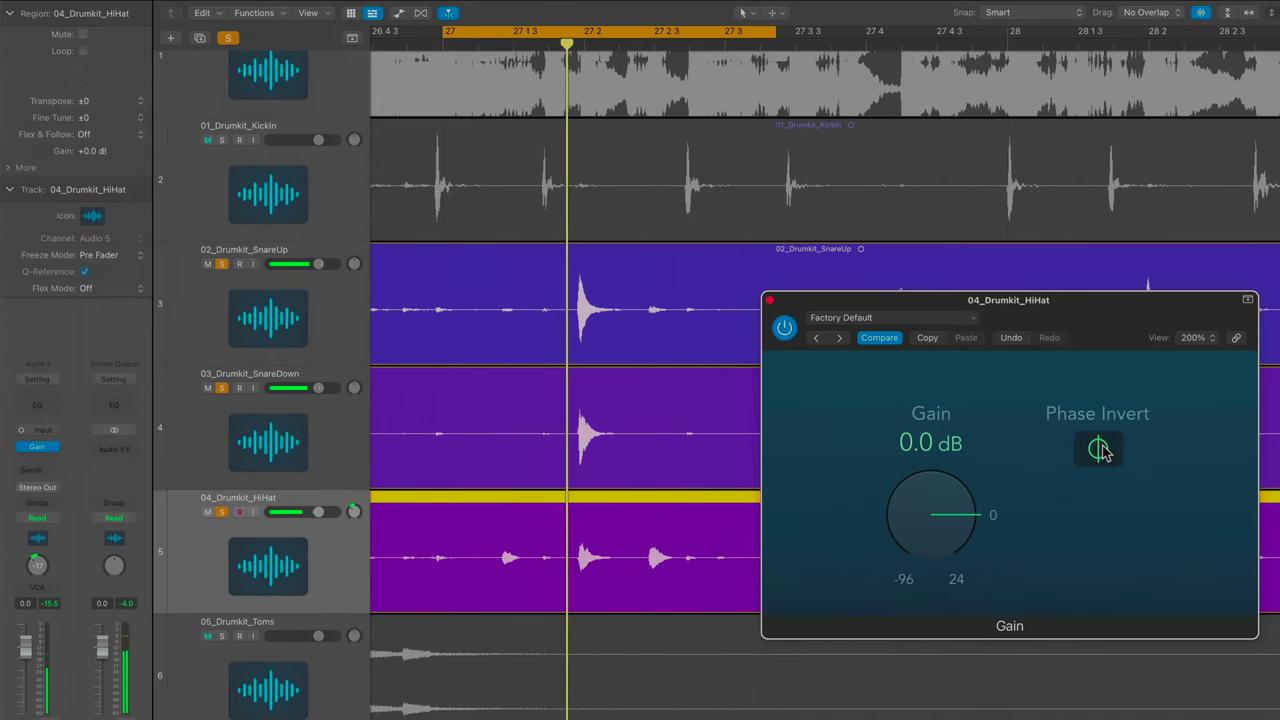